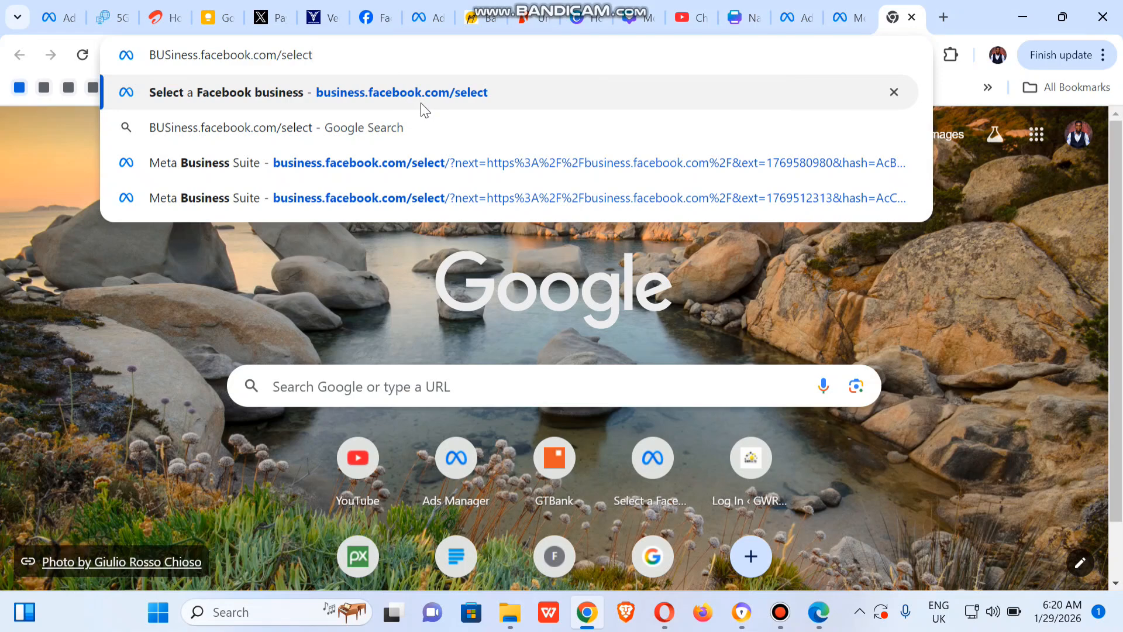
Load the Meta business home page at business.facebook.com.
key(BackSpace)
key(BackSpace)
key(BackSpace)
key(BackSpace)
key(BackSpace)
key(BackSpace)
key(Return)
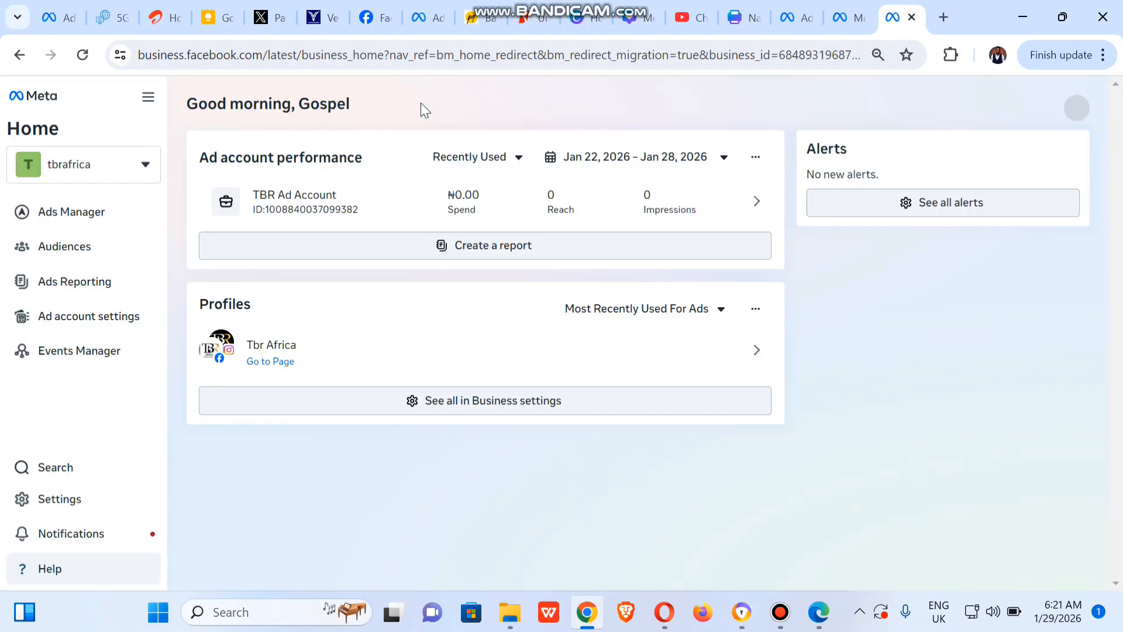
click(145, 166)
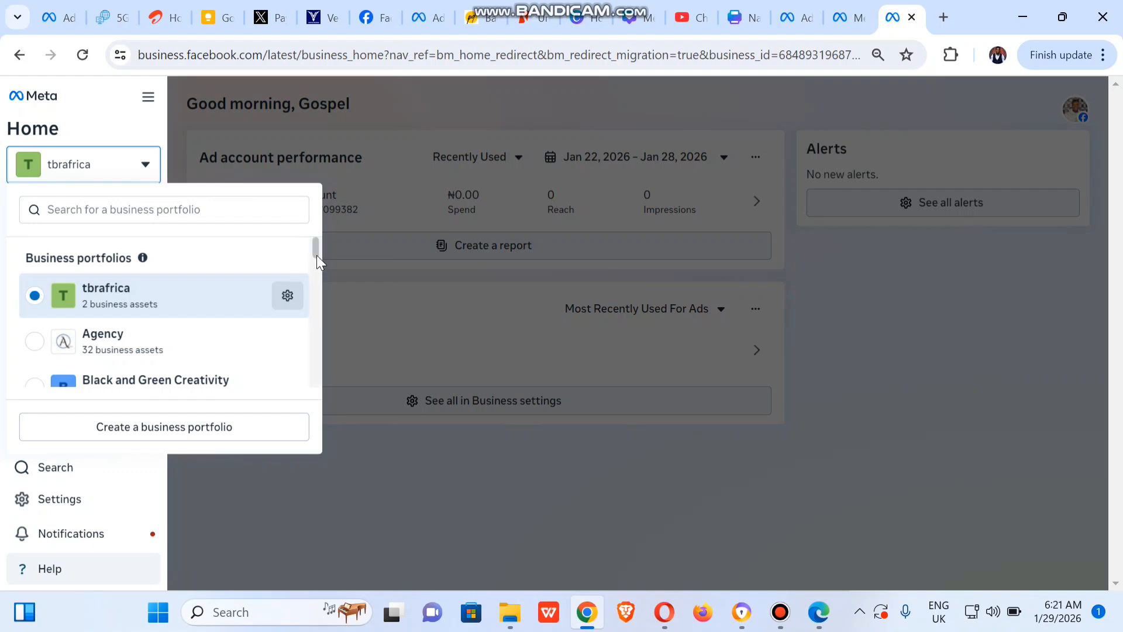
drag(317, 250, 312, 238)
click(193, 211)
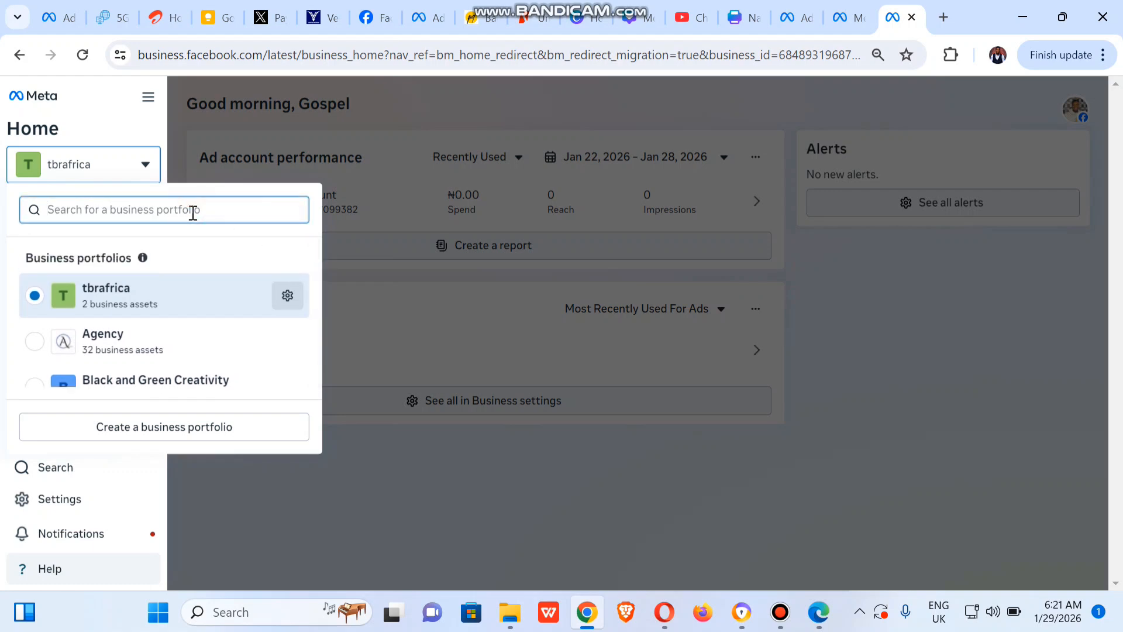
text(hea)
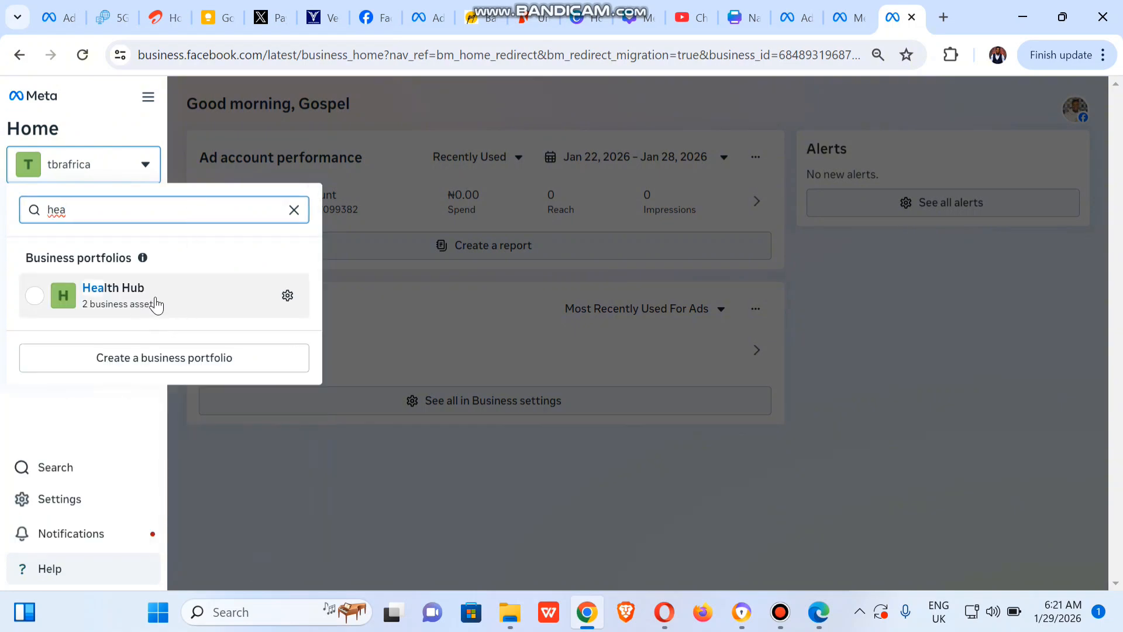
click(310, 105)
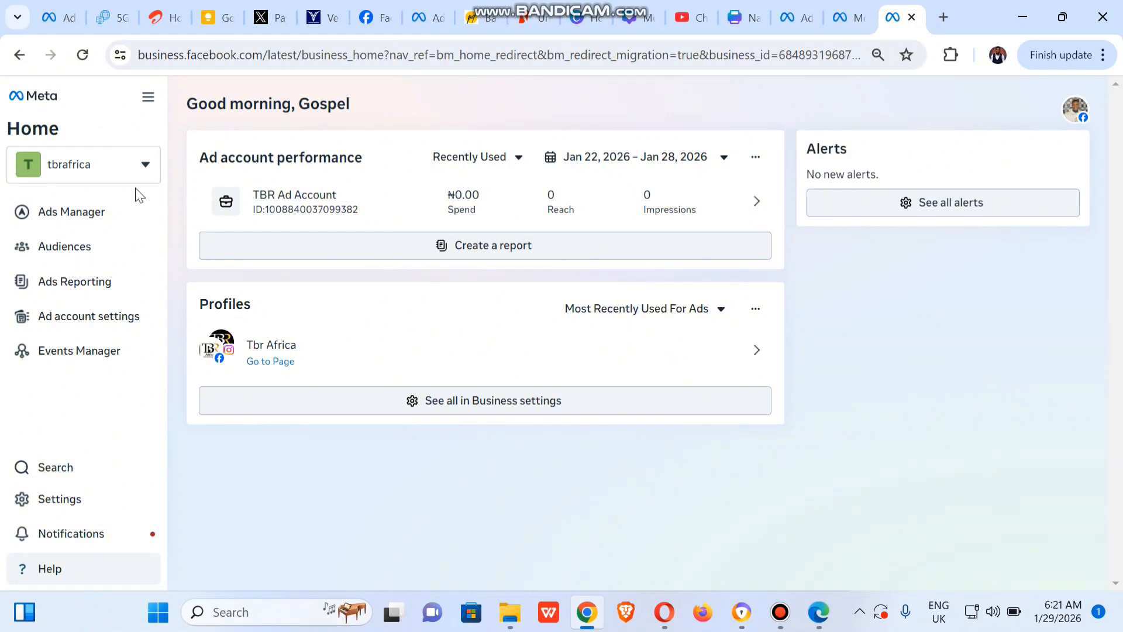
Search the business portfolios for "hea" and open the settings of the Health Hub portfolio.
click(116, 162)
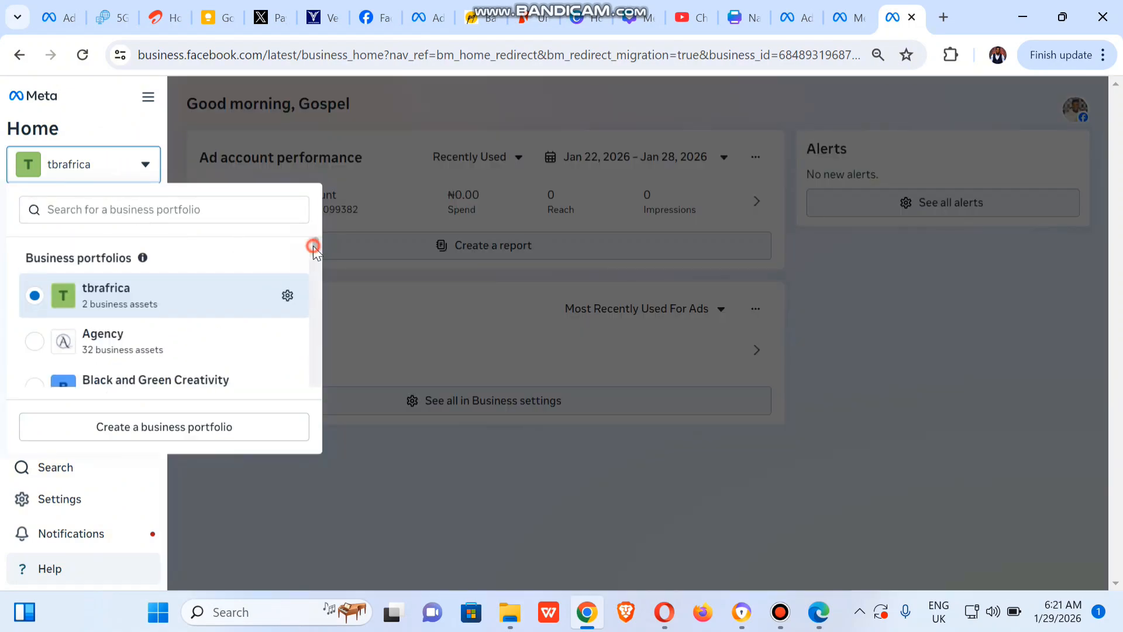
drag(314, 245, 318, 308)
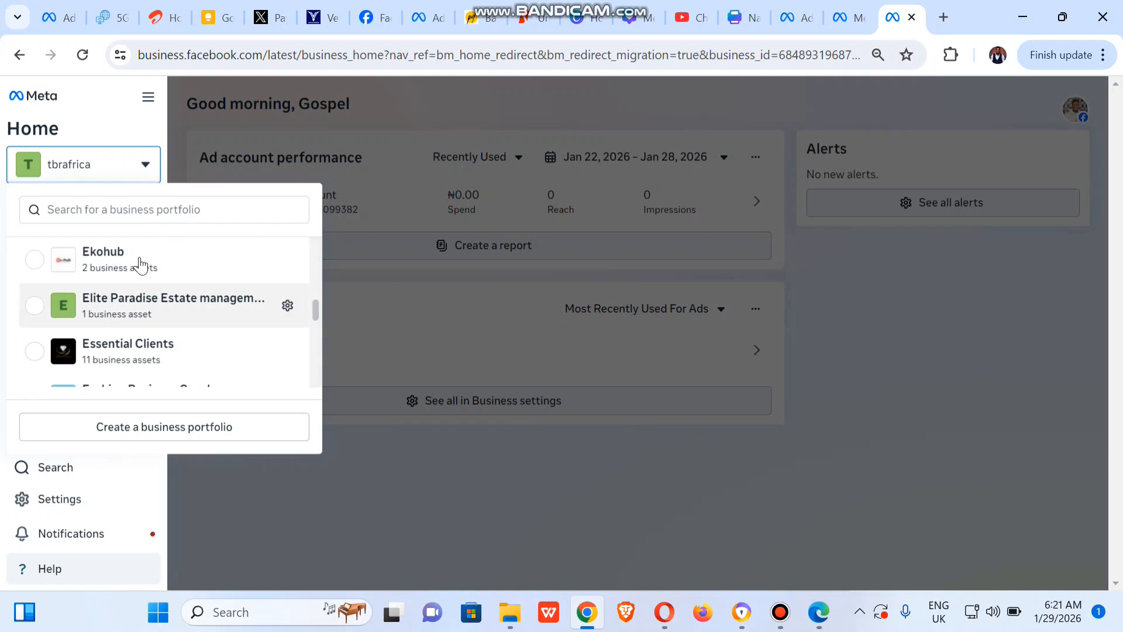
click(93, 208)
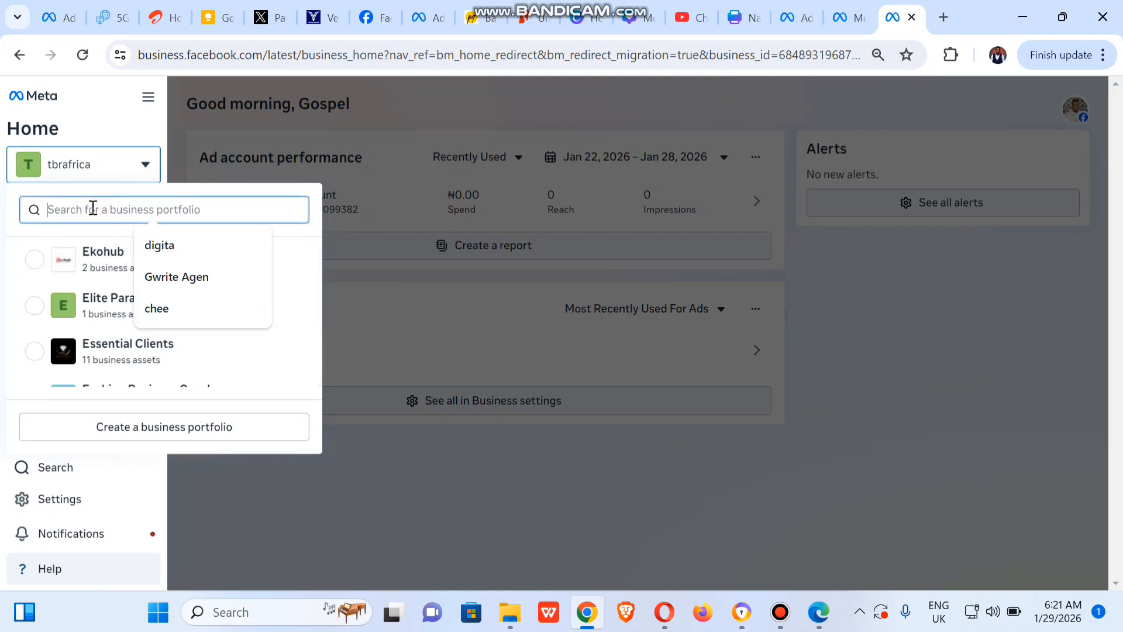
text(hea)
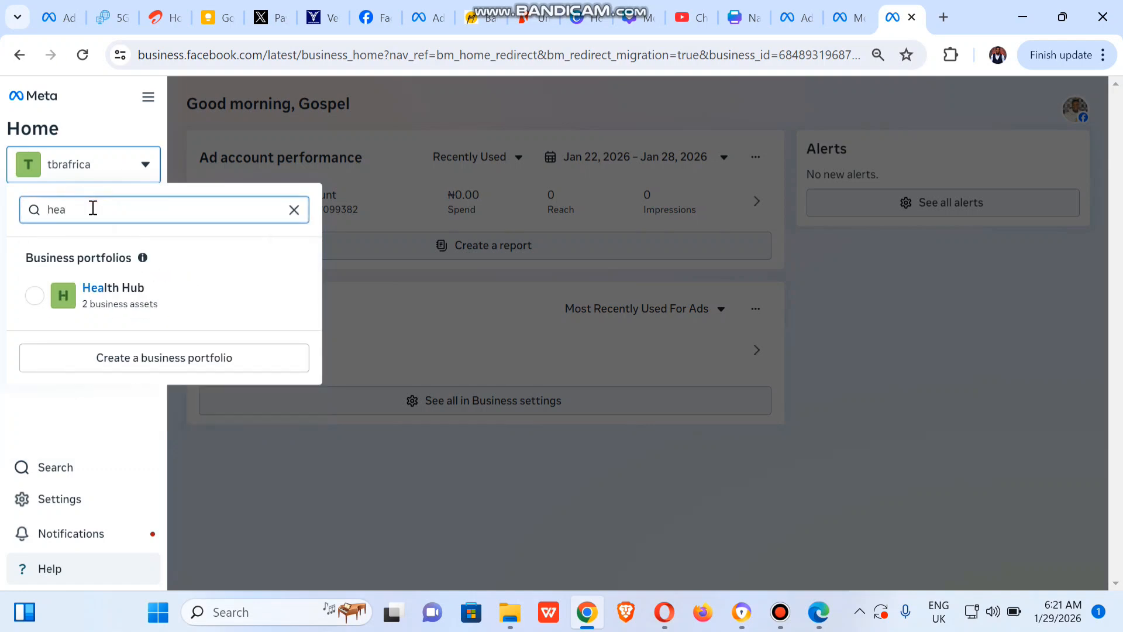
click(286, 297)
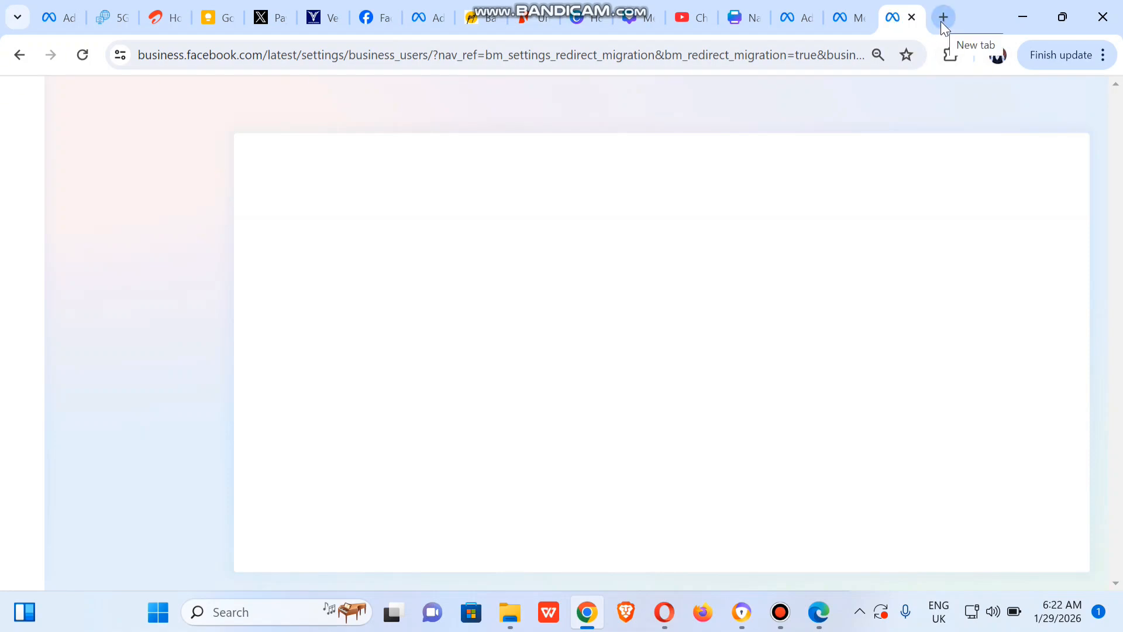
Load business.facebook.com/latest in a new browser tab.
click(940, 21)
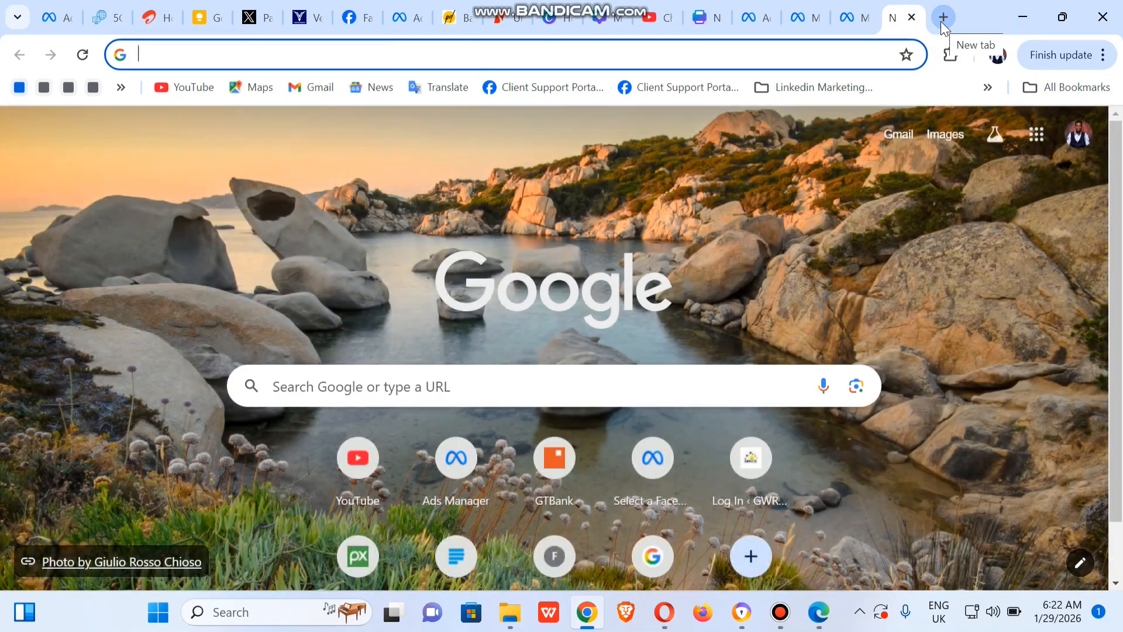
click(872, 24)
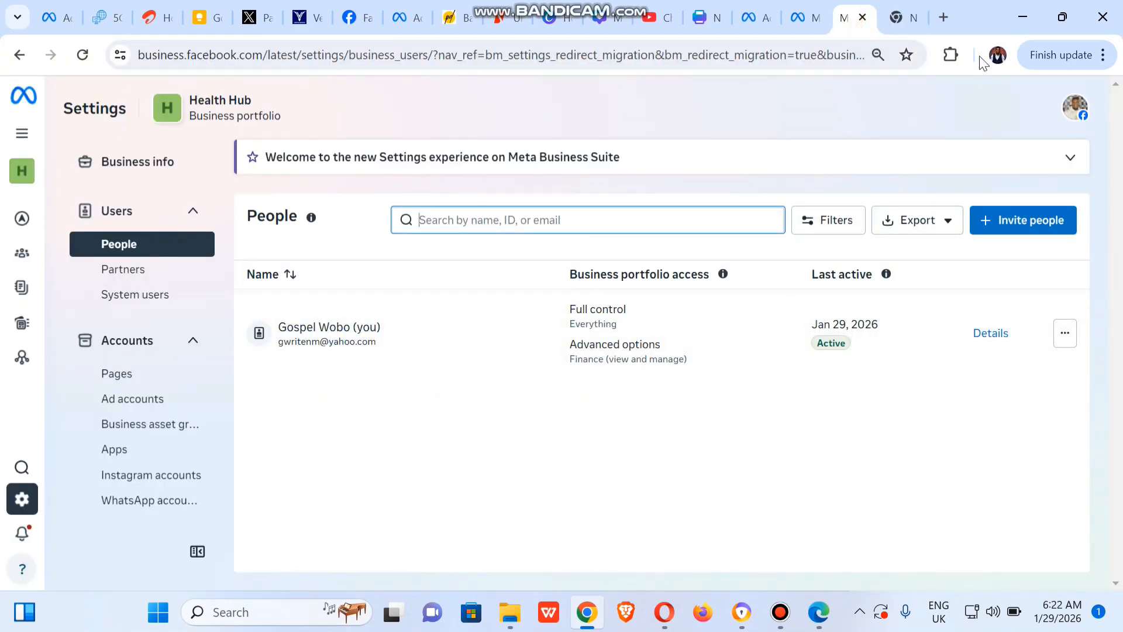
click(897, 26)
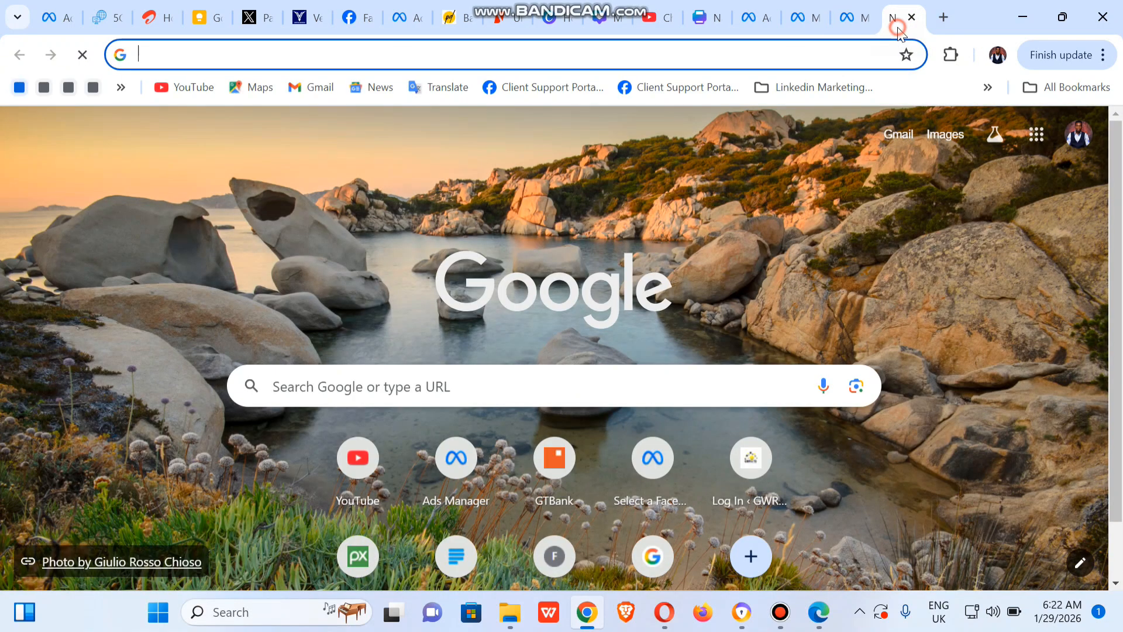
click(435, 56)
text(b)
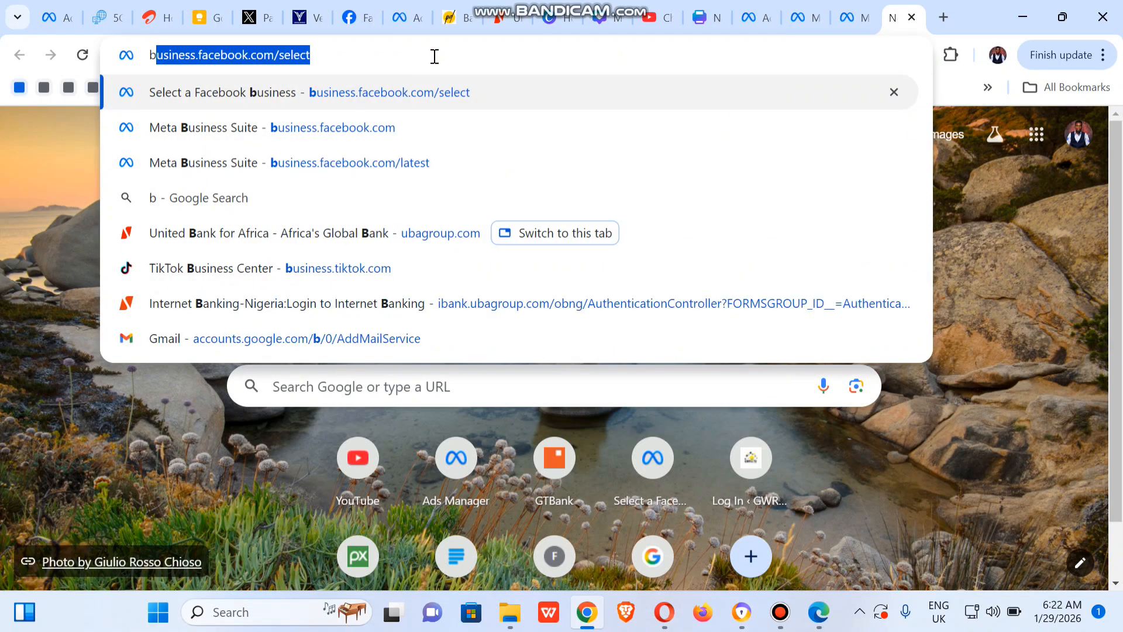
text(u)
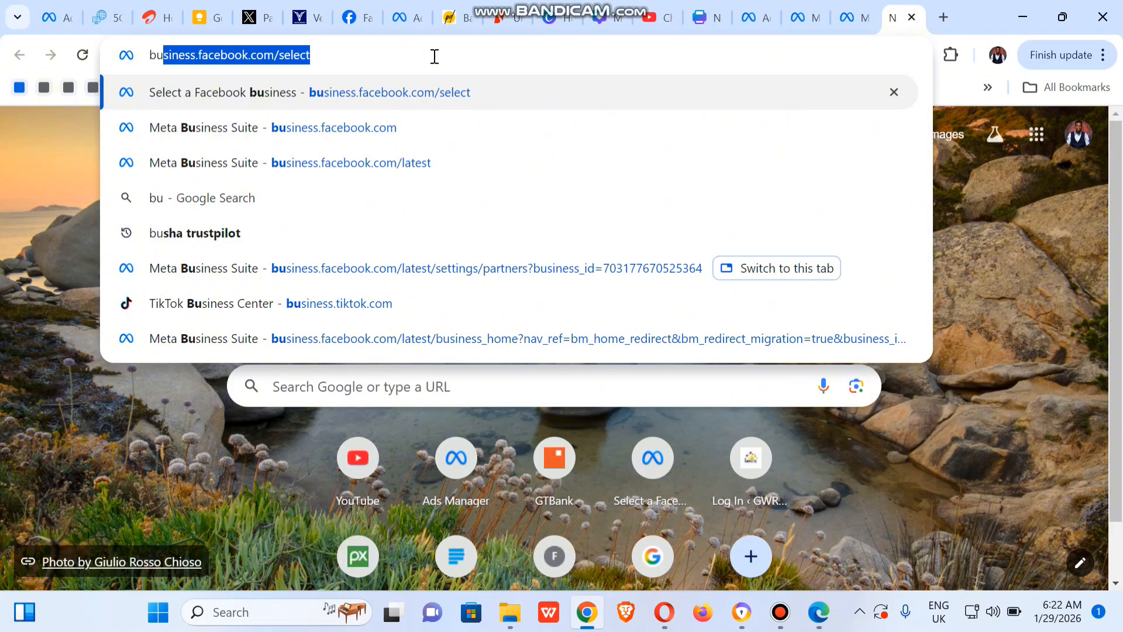
key(Right)
key(BackSpace)
key(BackSpace)
key(BackSpace)
key(BackSpace)
key(BackSpace)
key(BackSpace)
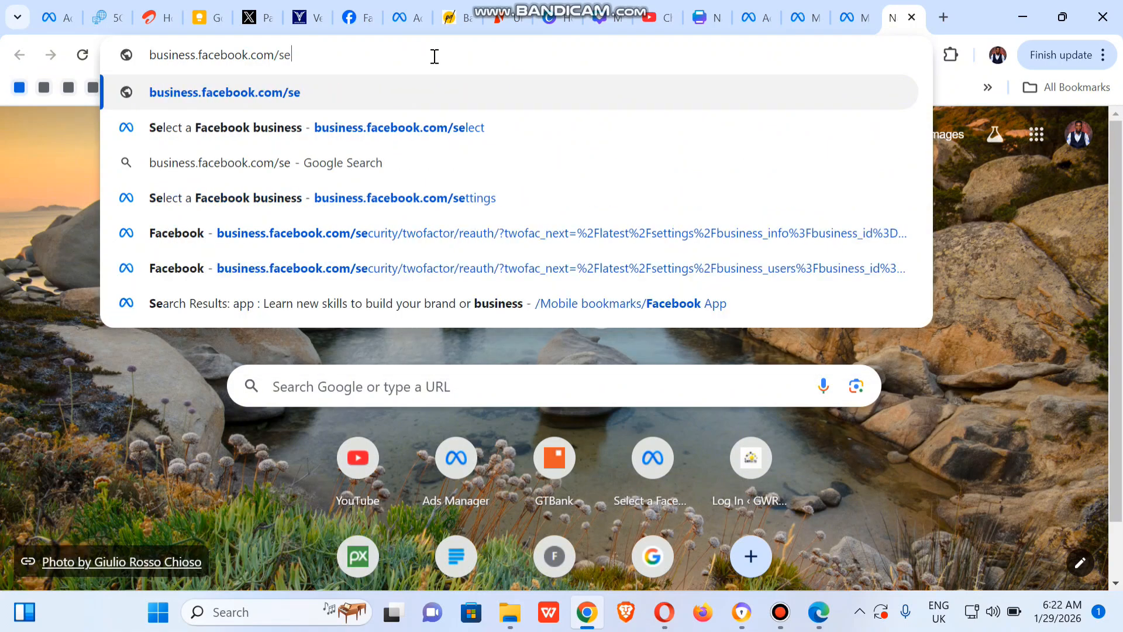
text(la)
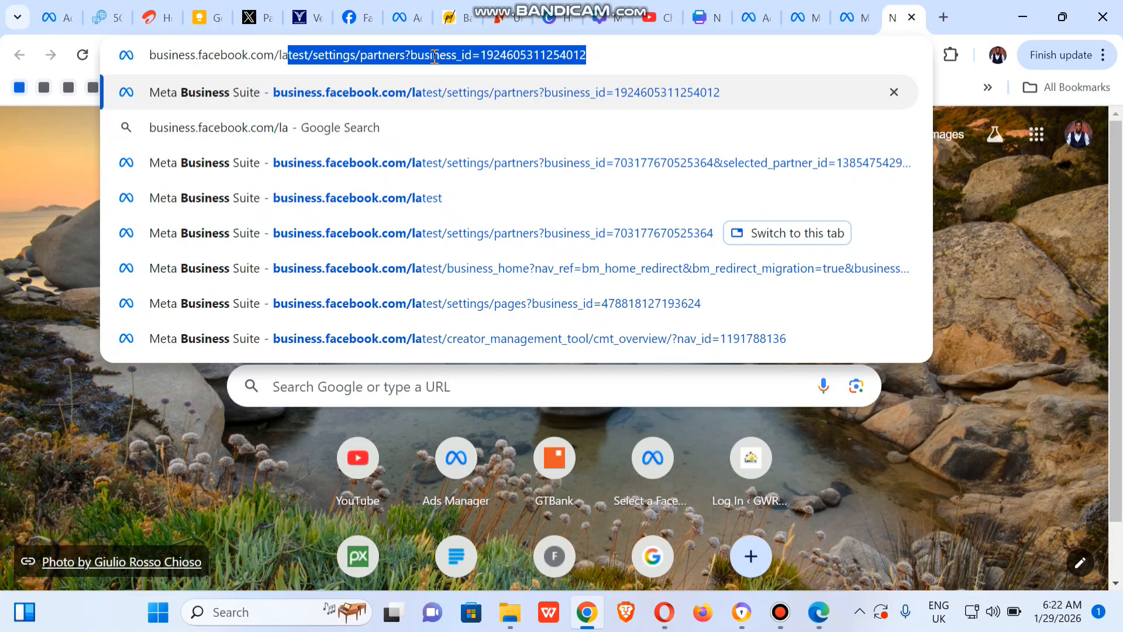
key(Right)
key(BackSpace)
key(BackSpace)
key(BackSpace)
key(BackSpace)
key(BackSpace)
key(BackSpace)
key(BackSpace)
key(BackSpace)
key(BackSpace)
key(BackSpace)
key(BackSpace)
key(BackSpace)
key(BackSpace)
key(BackSpace)
key(BackSpace)
key(BackSpace)
key(BackSpace)
key(BackSpace)
key(BackSpace)
key(BackSpace)
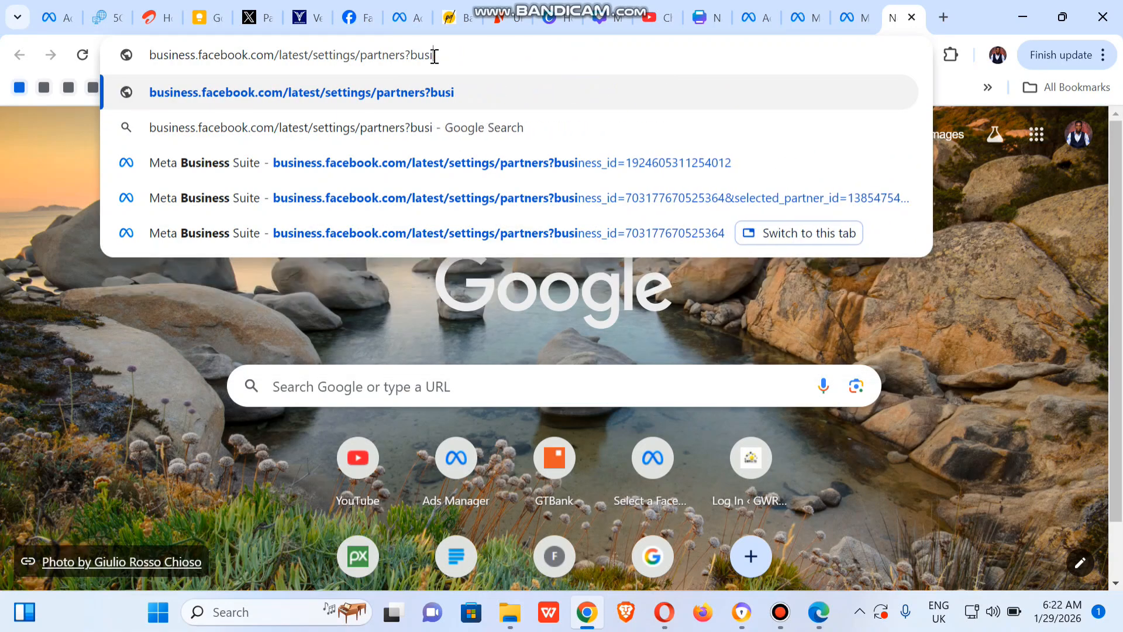
key(BackSpace)
key(BackSpace)
key(BackSpace)
key(BackSpace)
key(BackSpace)
key(BackSpace)
key(BackSpace)
key(BackSpace)
key(BackSpace)
key(BackSpace)
key(BackSpace)
key(BackSpace)
key(BackSpace)
key(BackSpace)
key(BackSpace)
key(BackSpace)
key(BackSpace)
key(BackSpace)
key(BackSpace)
key(BackSpace)
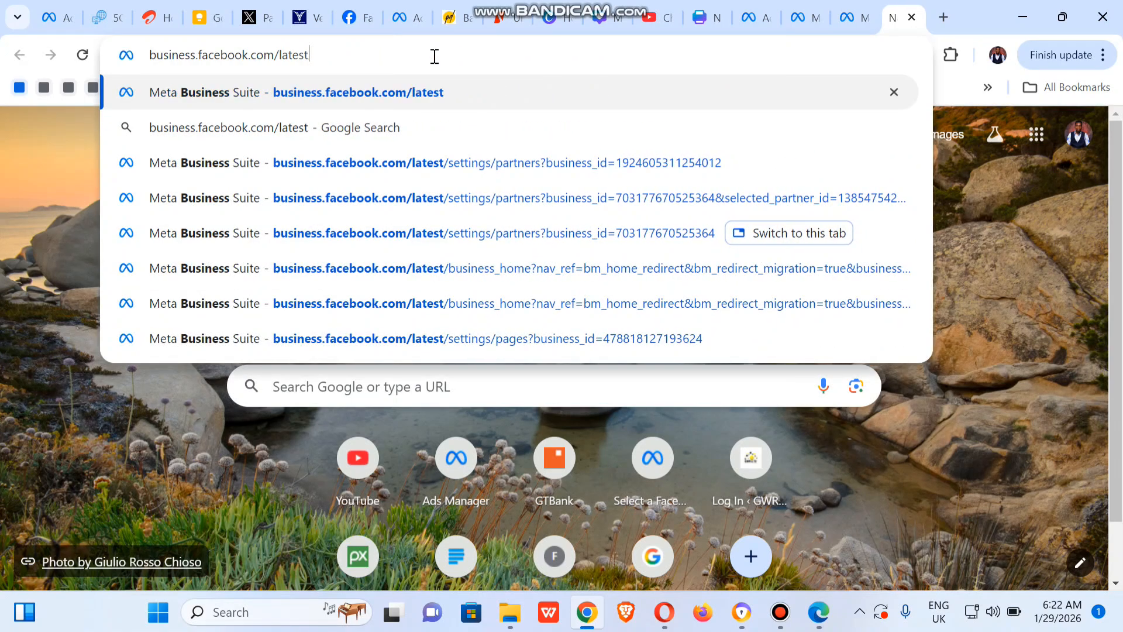
key(Return)
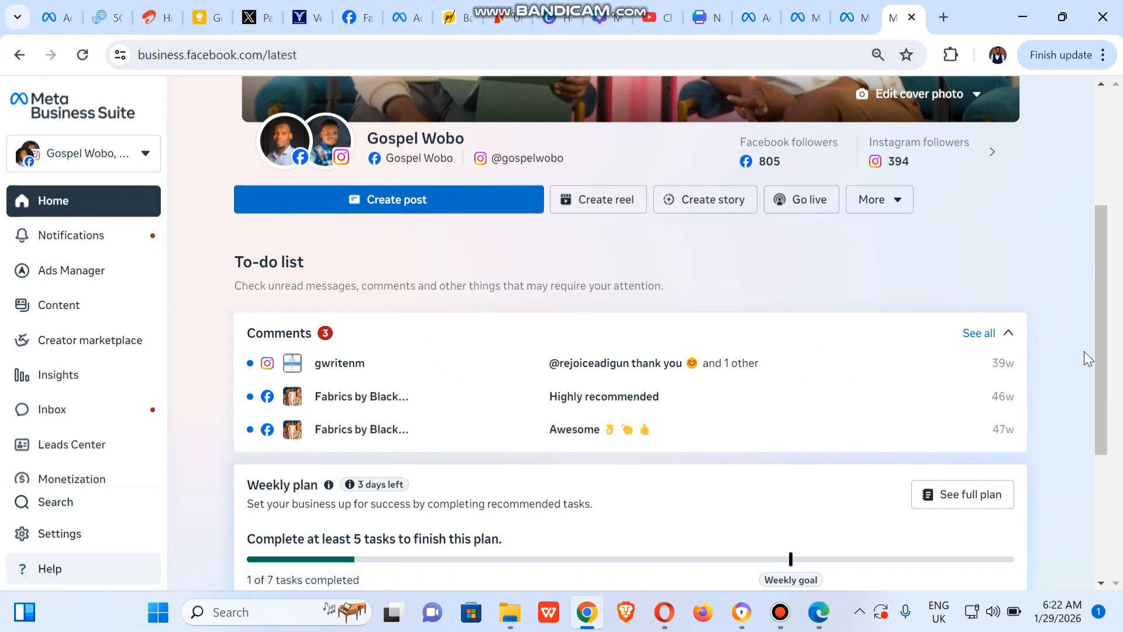
Search the business assets for "hea" and switch to the Live Healthy - Live Happy page under Health Hub.
scroll(1083, 351, up, 4)
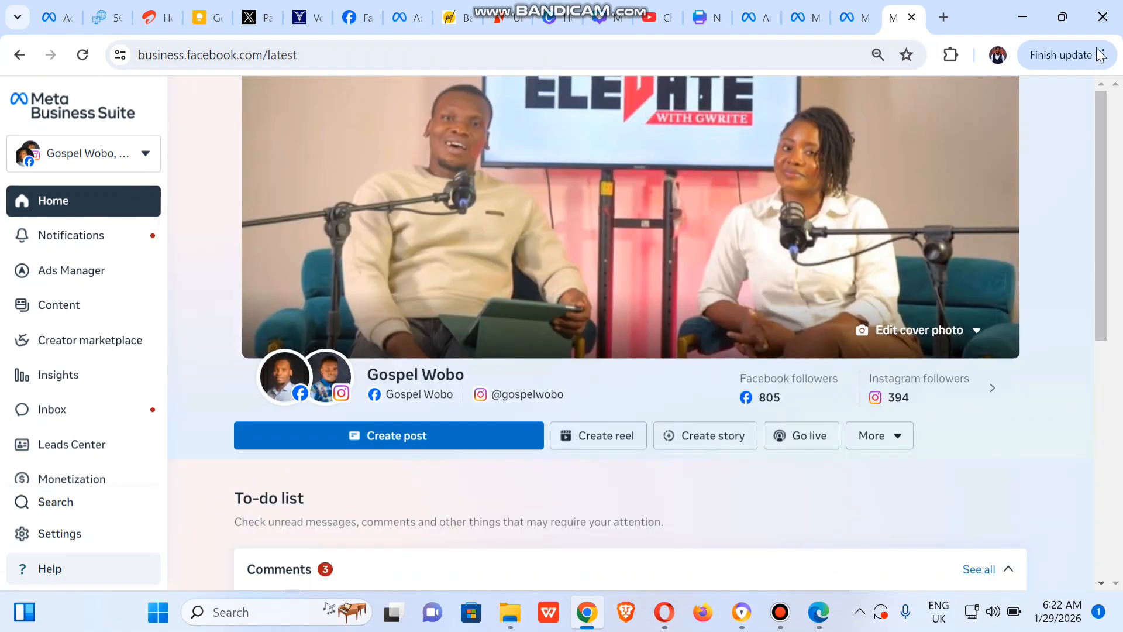
click(120, 152)
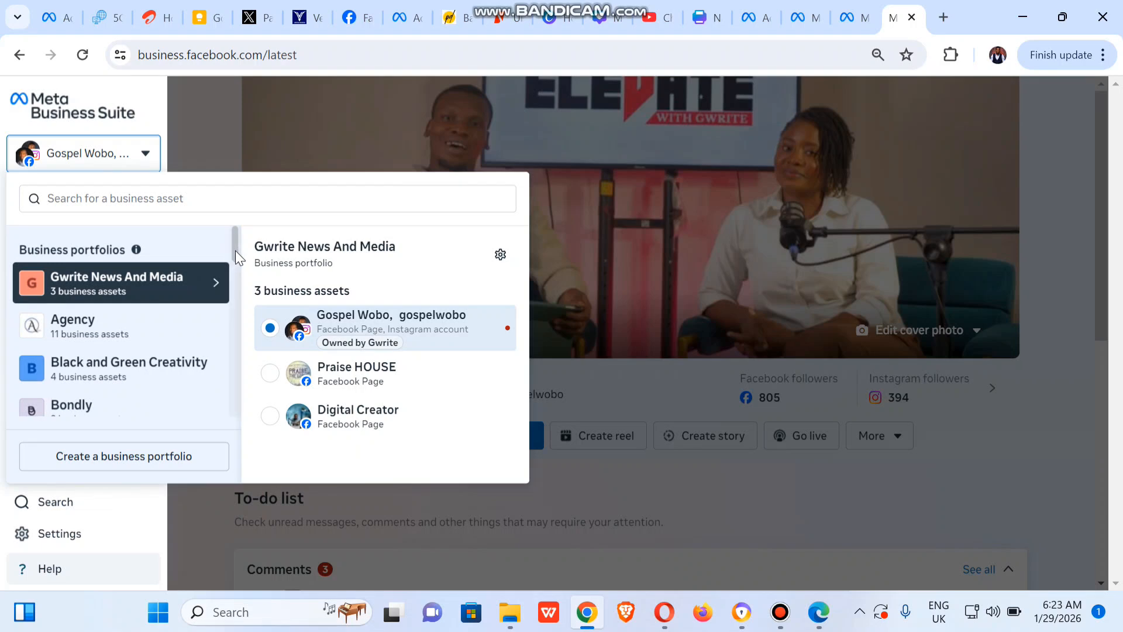
drag(236, 250, 236, 307)
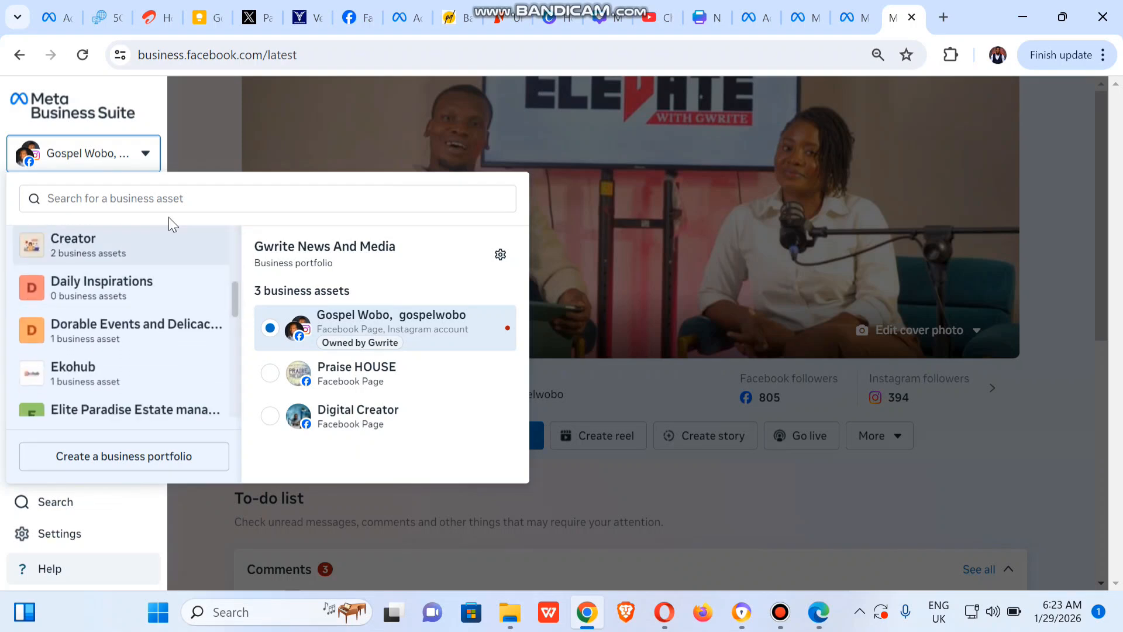
click(137, 198)
text(hea)
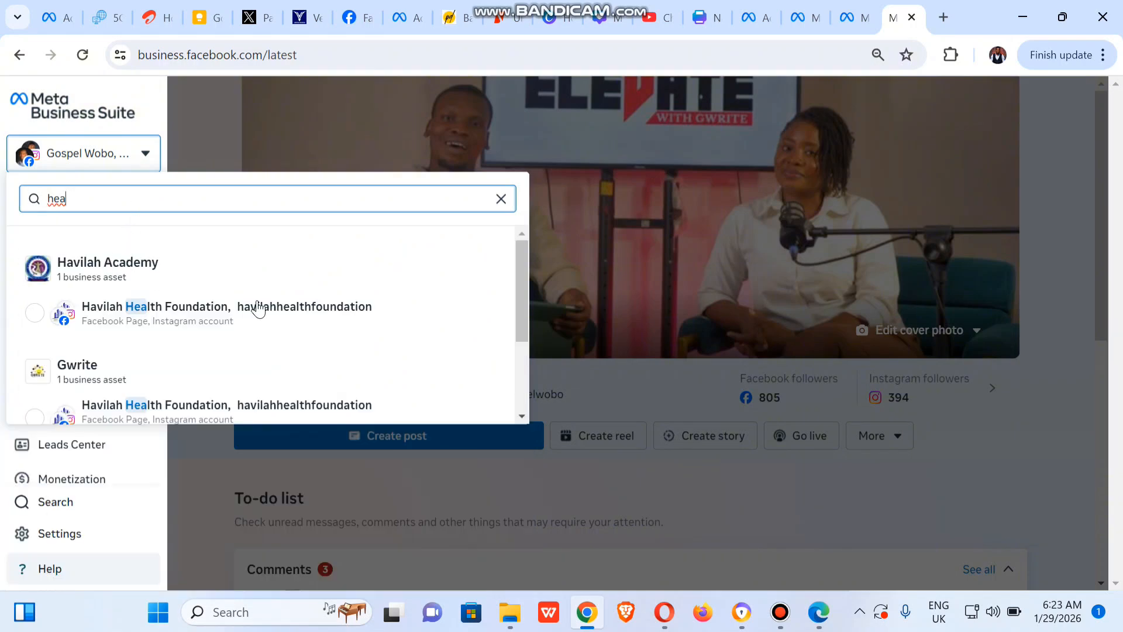
drag(522, 317, 528, 415)
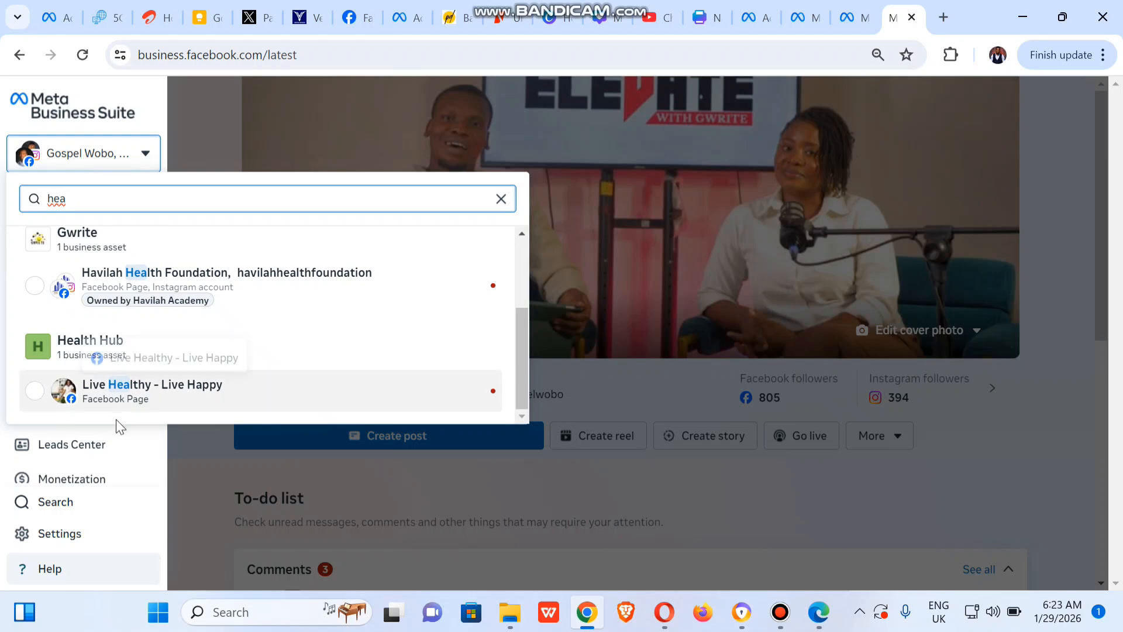
click(37, 390)
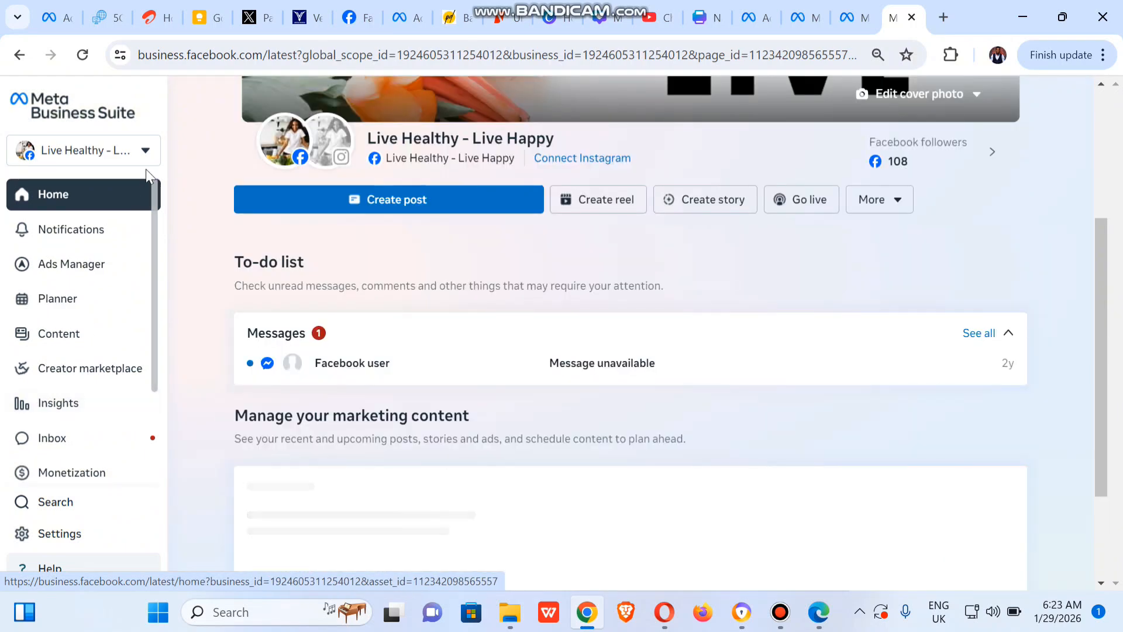
Open the business settings of the Health Hub portfolio and go to its list of partners.
click(108, 147)
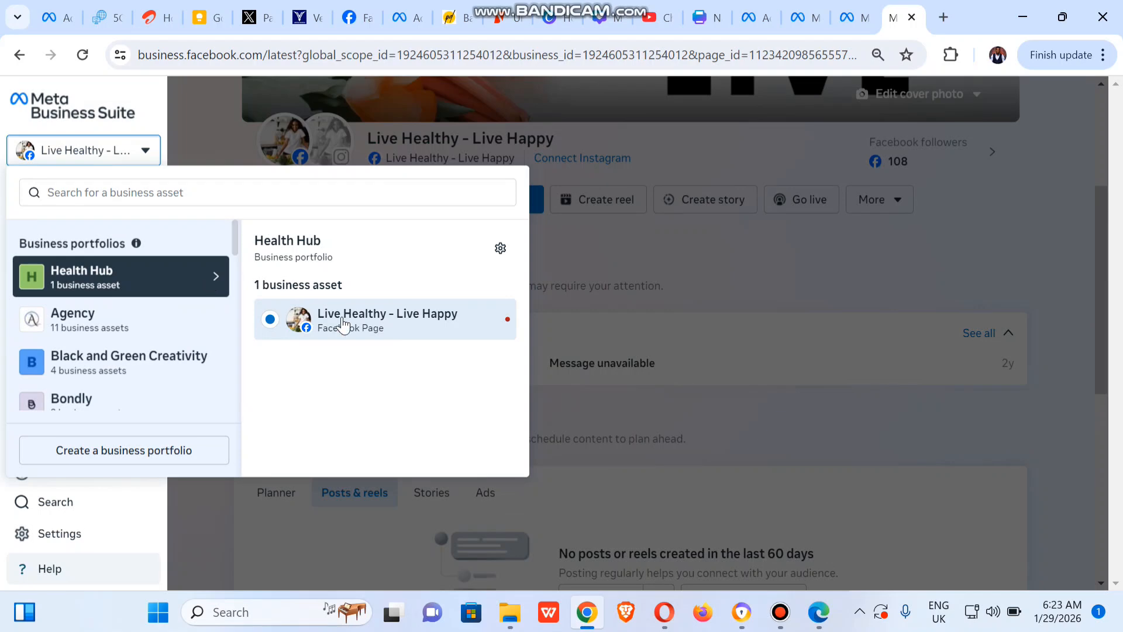
click(502, 255)
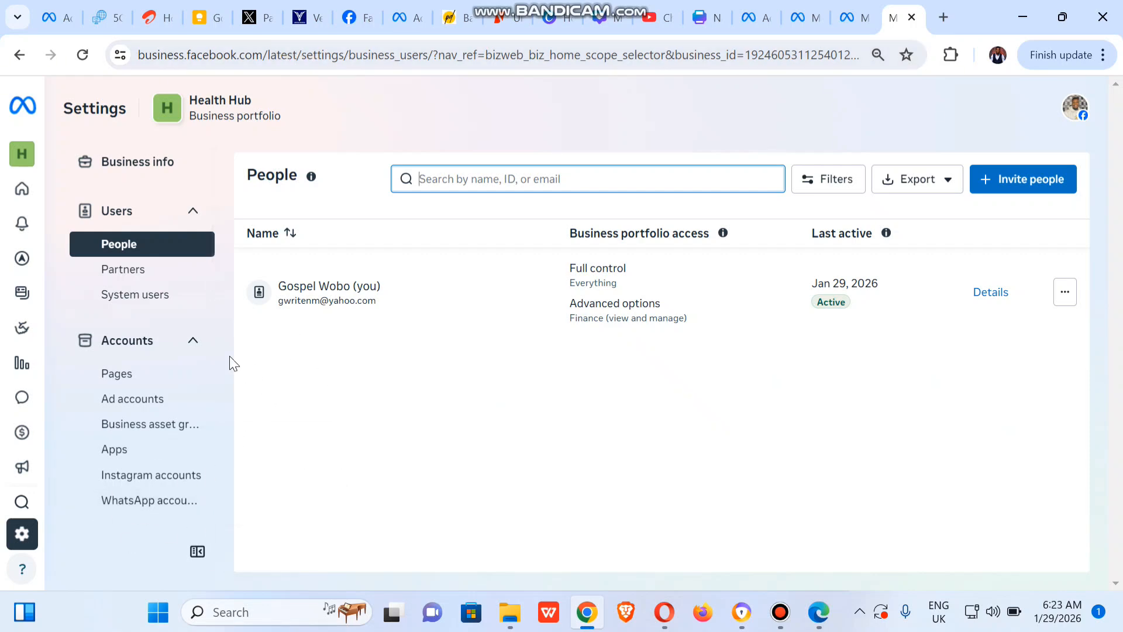
click(130, 273)
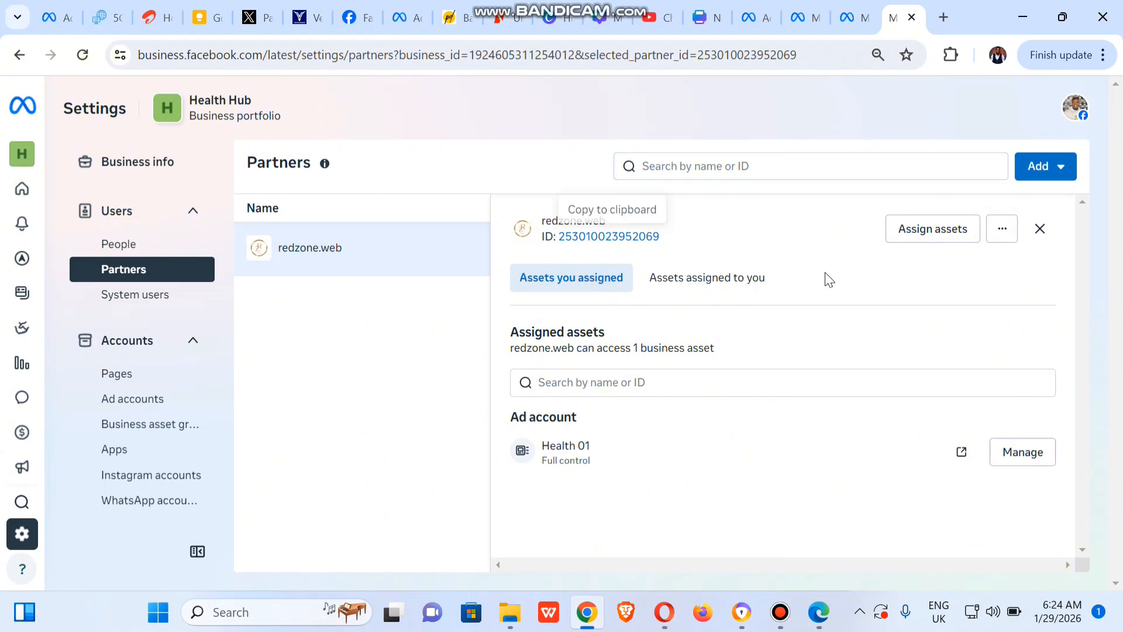
Examine the redzone.web partner details and the asset types that can be assigned to it, without assigning anything.
click(1037, 234)
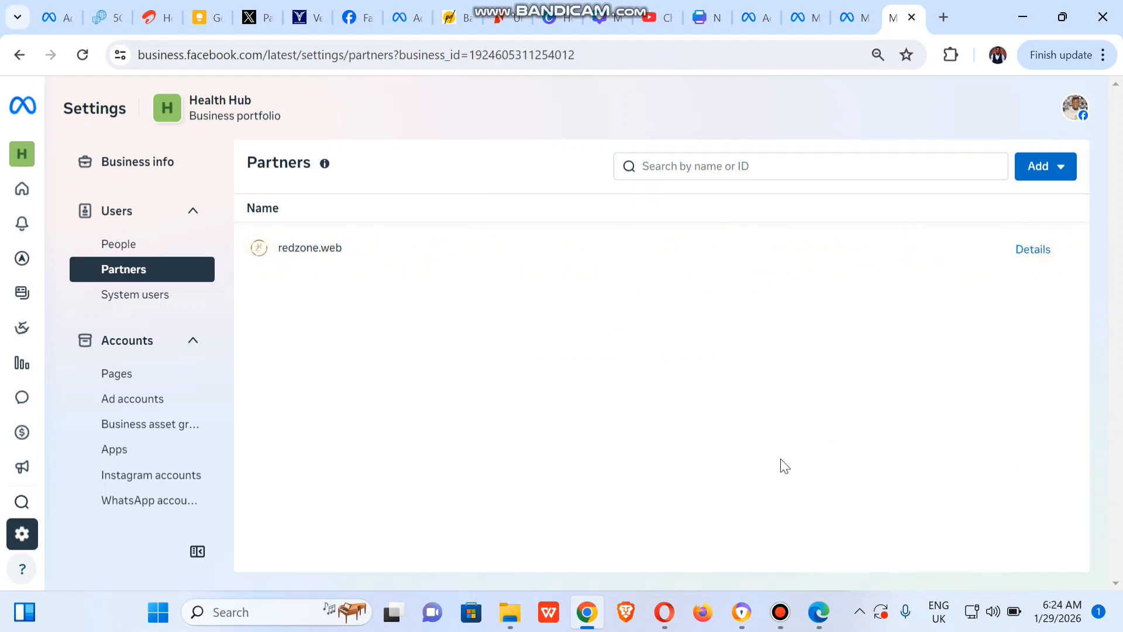
click(456, 248)
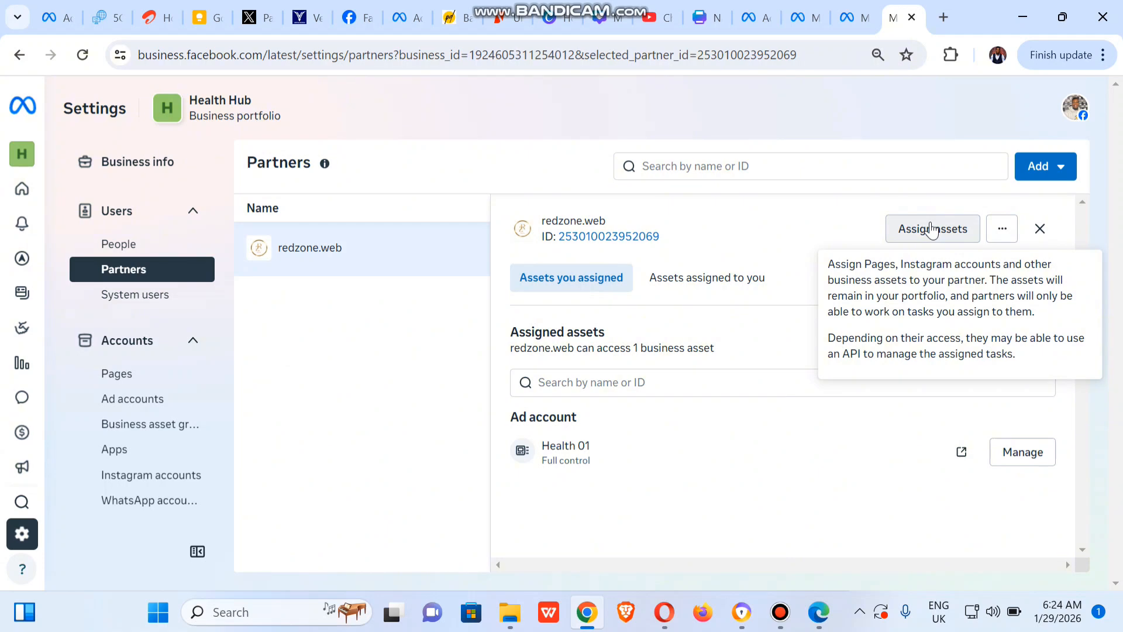
click(932, 228)
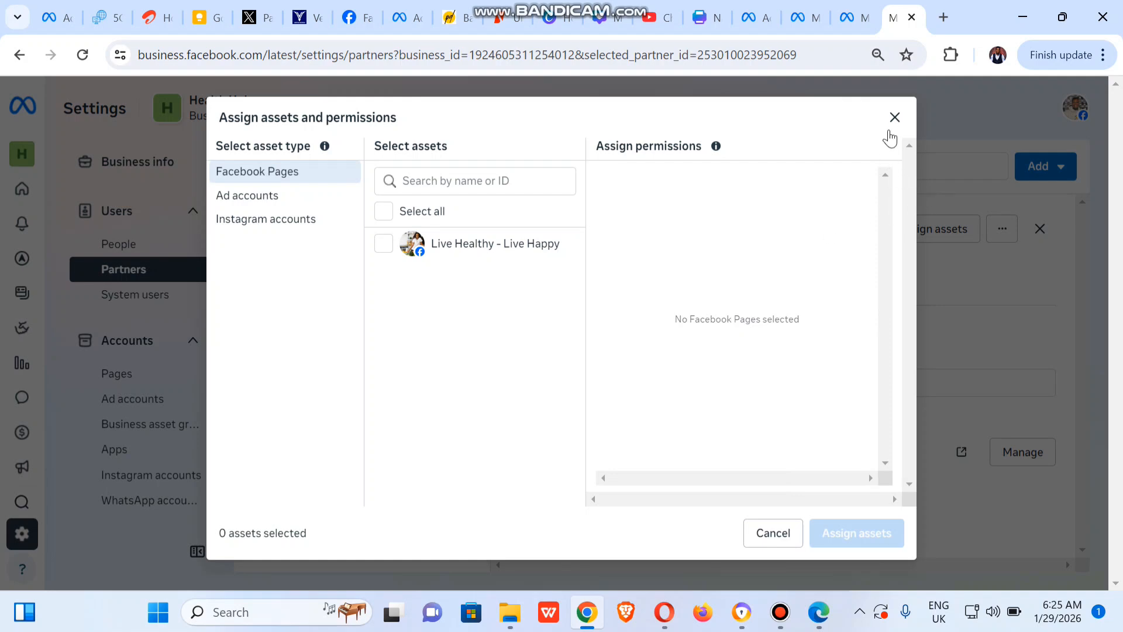
click(892, 123)
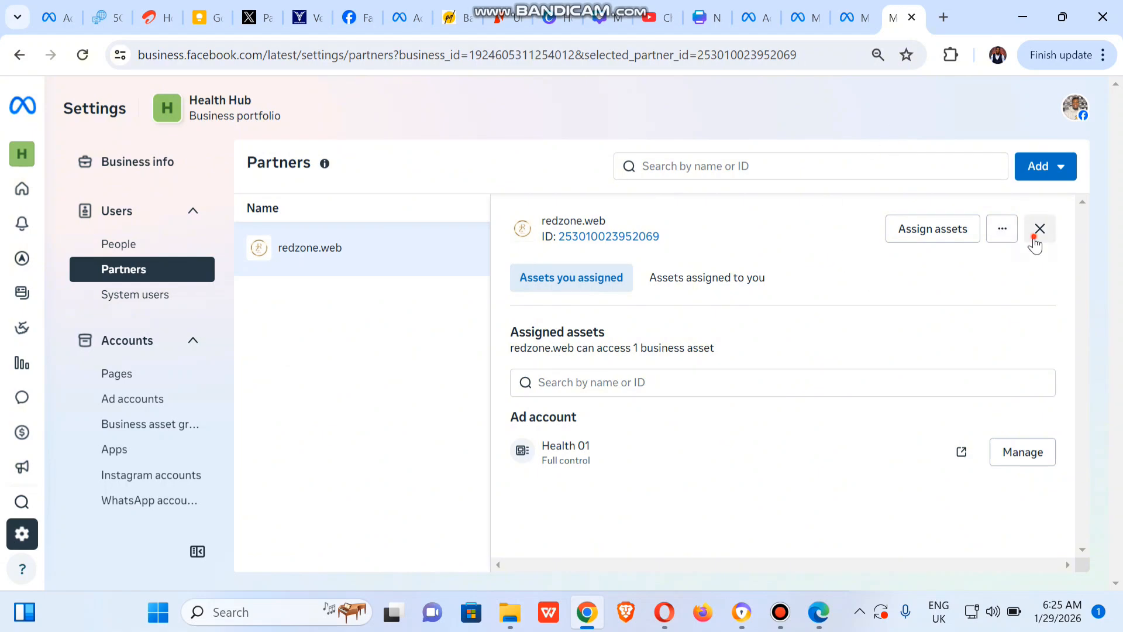
click(1034, 240)
Remove the partner redzone.web from the Health Hub business portfolio.
click(550, 273)
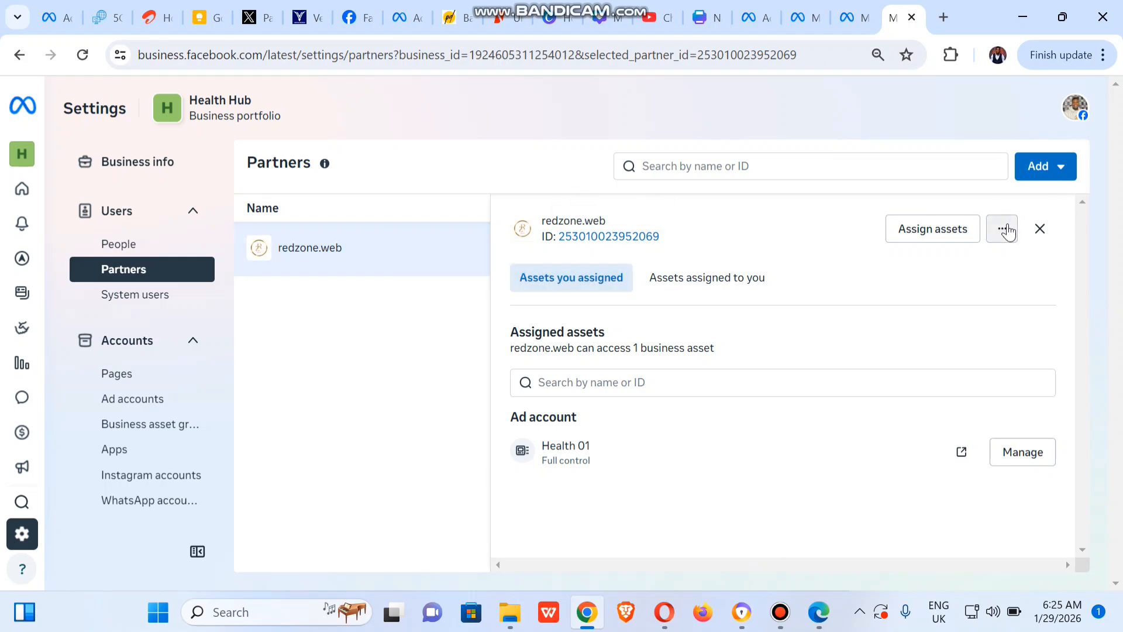
click(1007, 231)
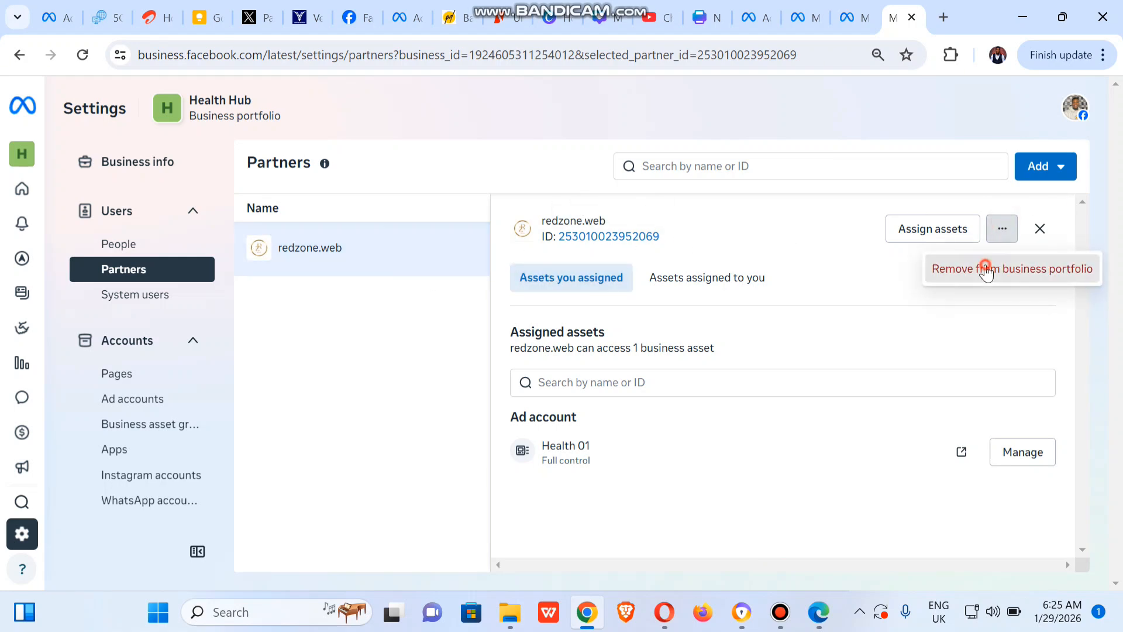
click(986, 269)
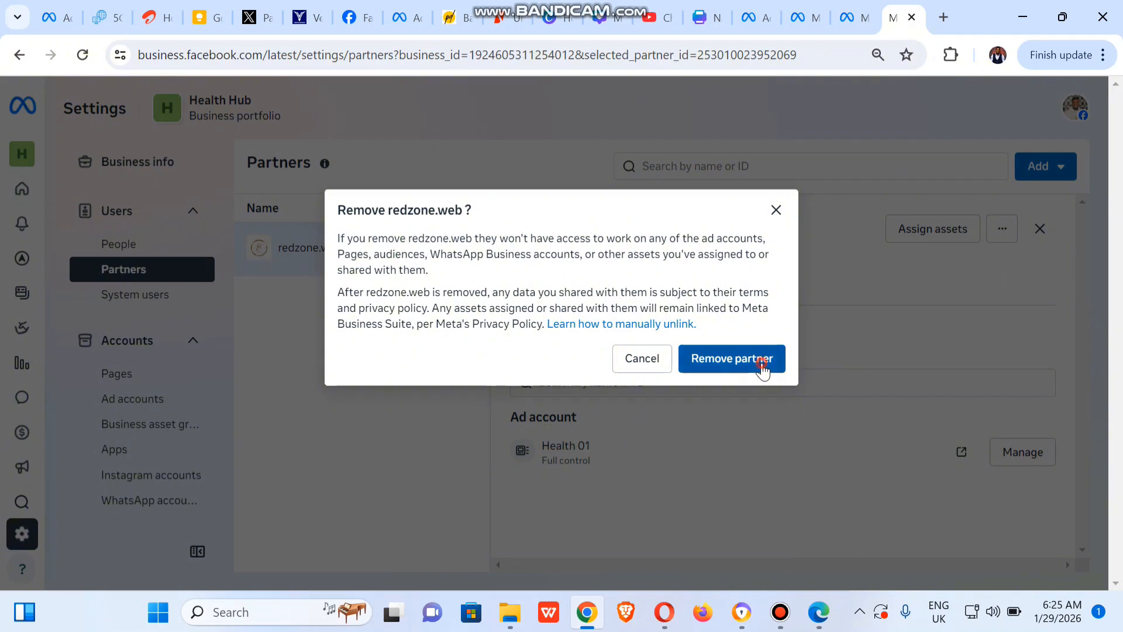
click(760, 362)
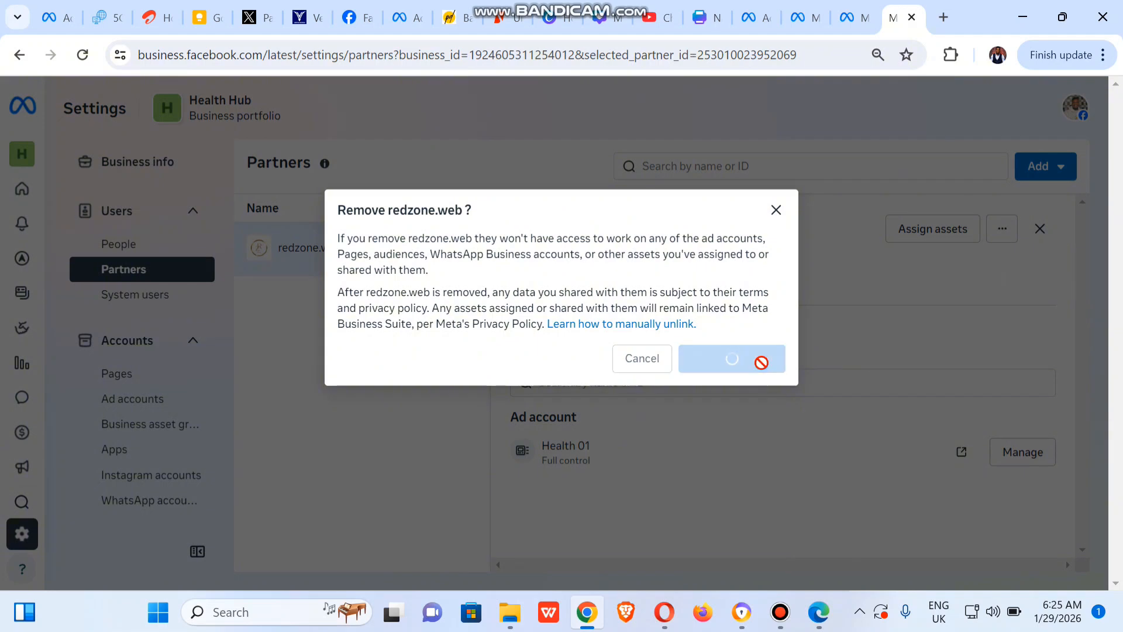